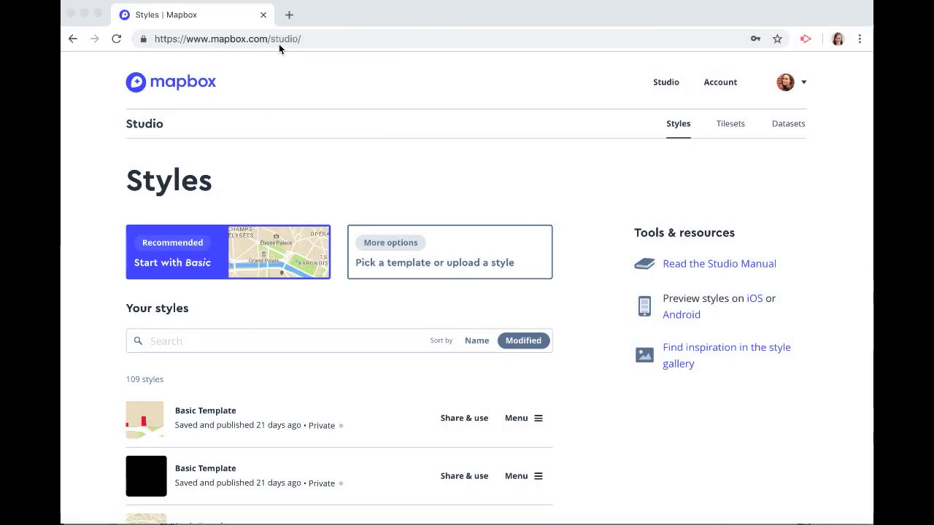
Create a new blank dataset named 'Georgetown Restaurants'.
click(789, 125)
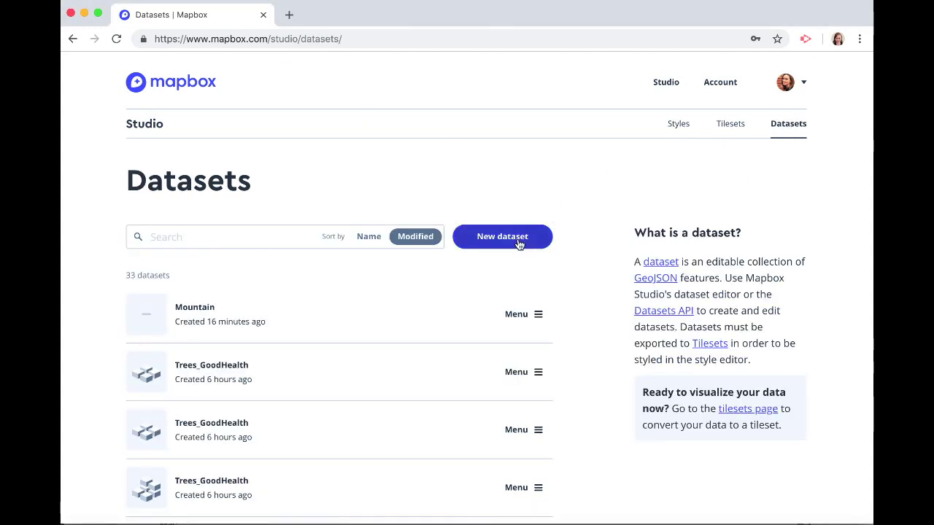
click(518, 242)
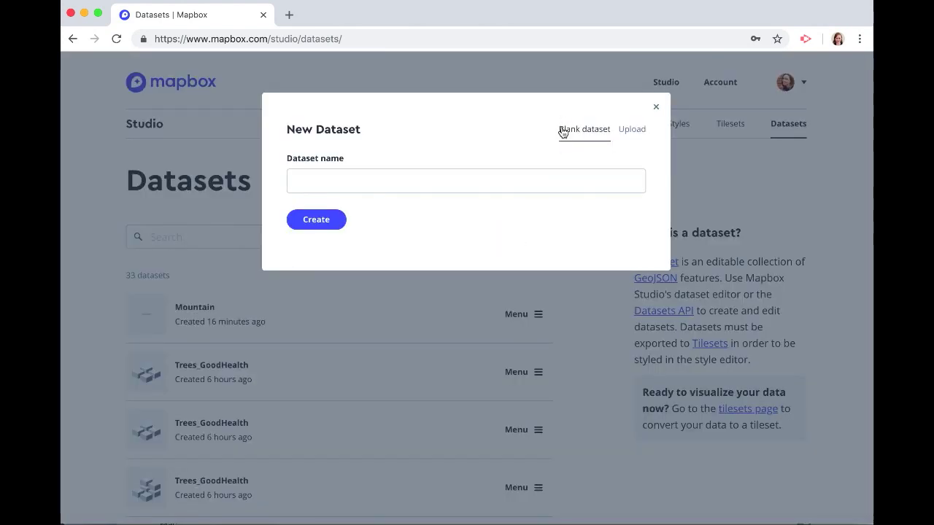
click(467, 185)
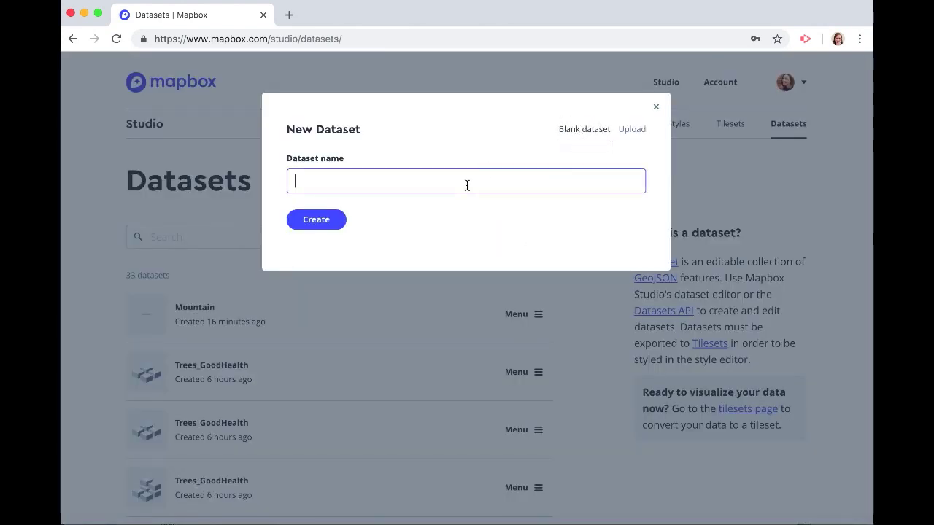
text(Georgetown R)
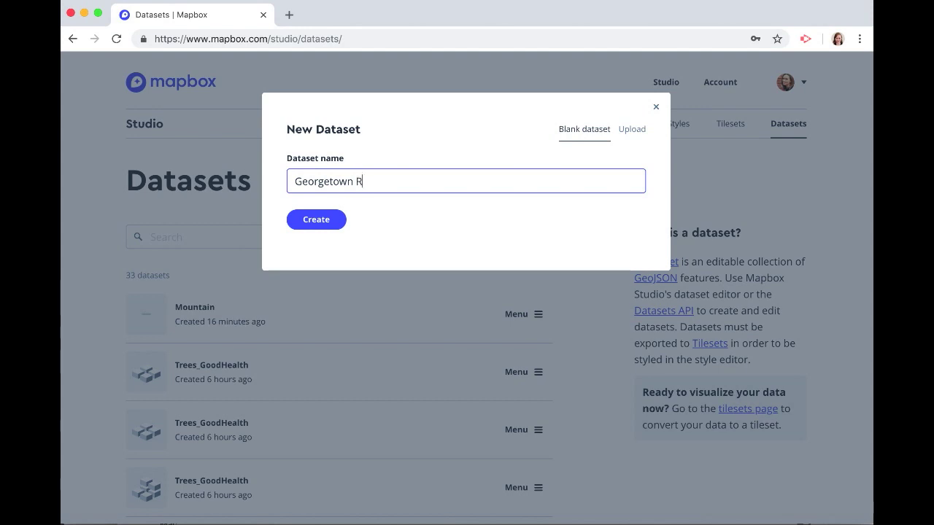
text(estaurants)
click(322, 220)
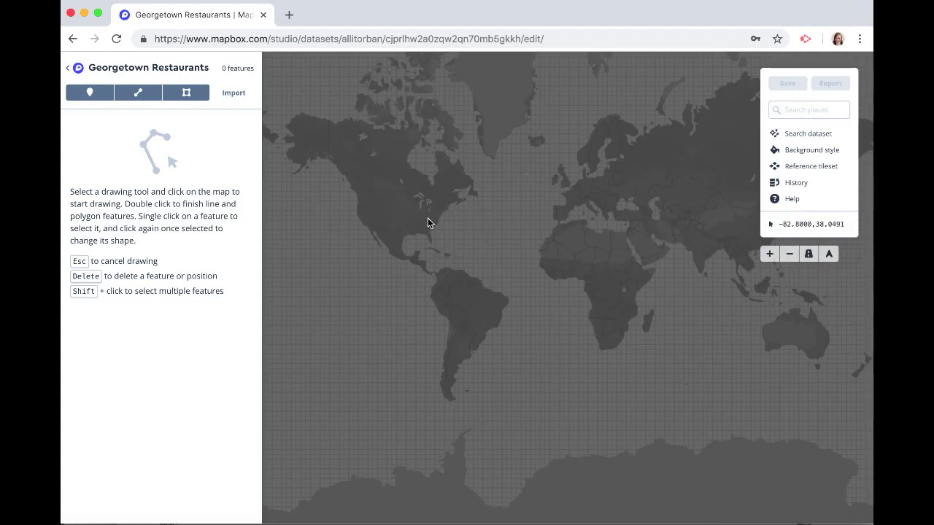
Fly the map to Georgetown, Washington DC and zoom in around 28th St NW and M St NW.
click(811, 109)
text(georgetown)
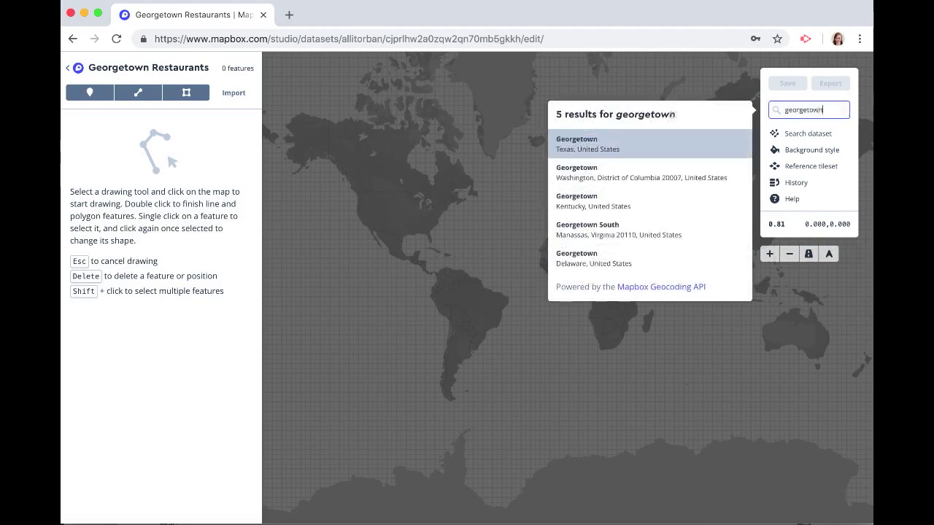
click(605, 177)
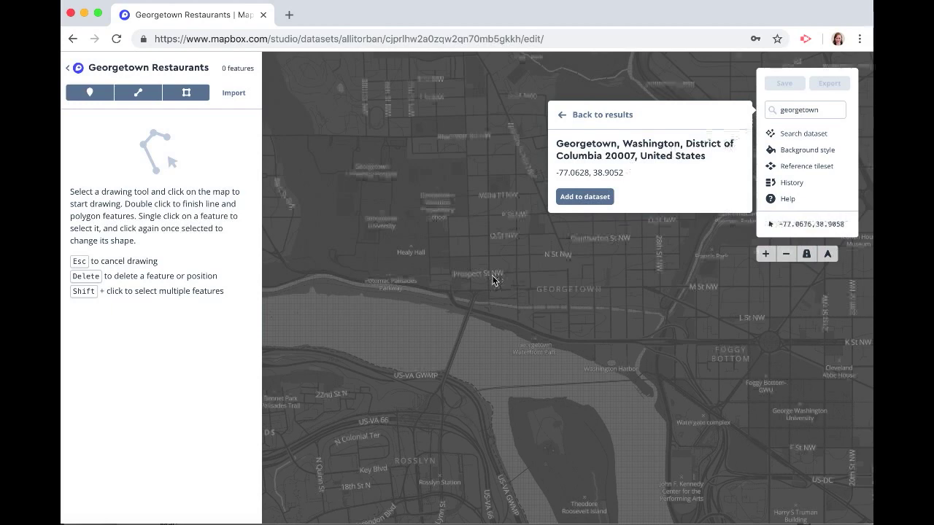
drag(592, 264, 514, 292)
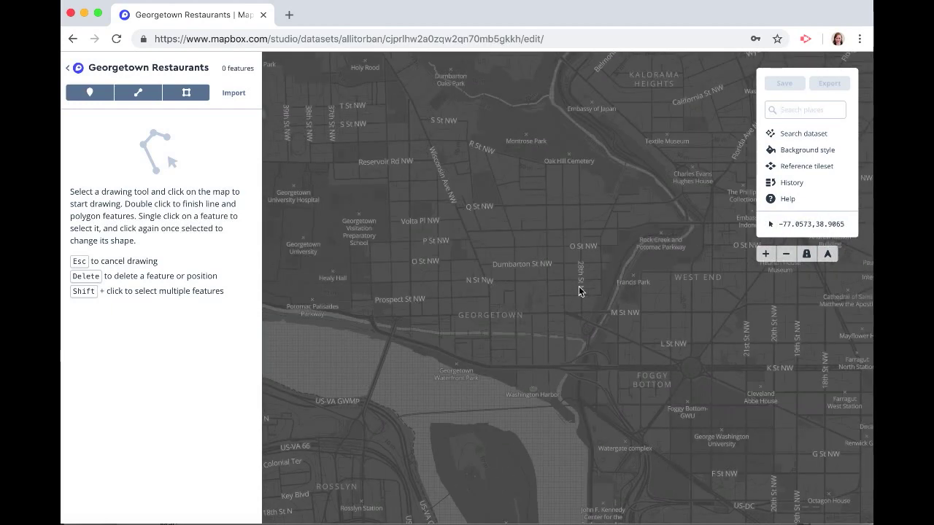
scroll(579, 286, up, 5)
scroll(594, 315, up, 3)
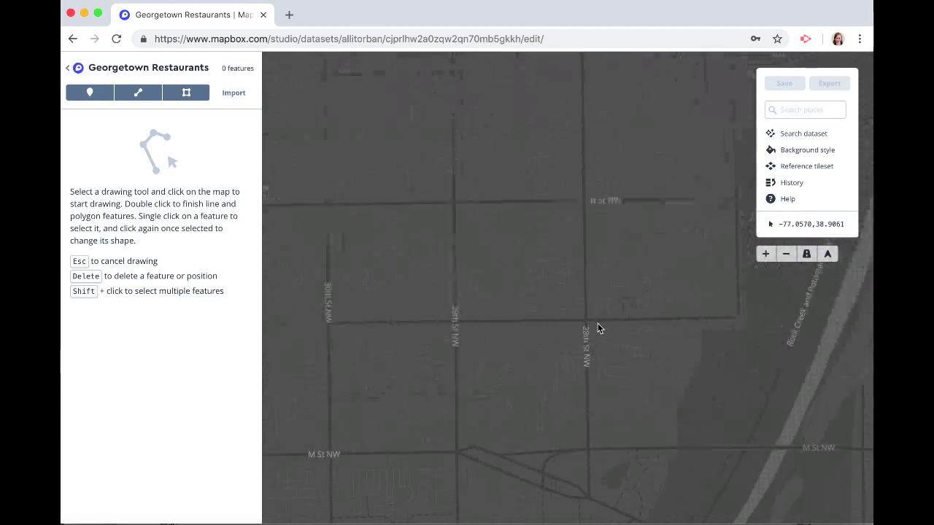
scroll(573, 340, up, 4)
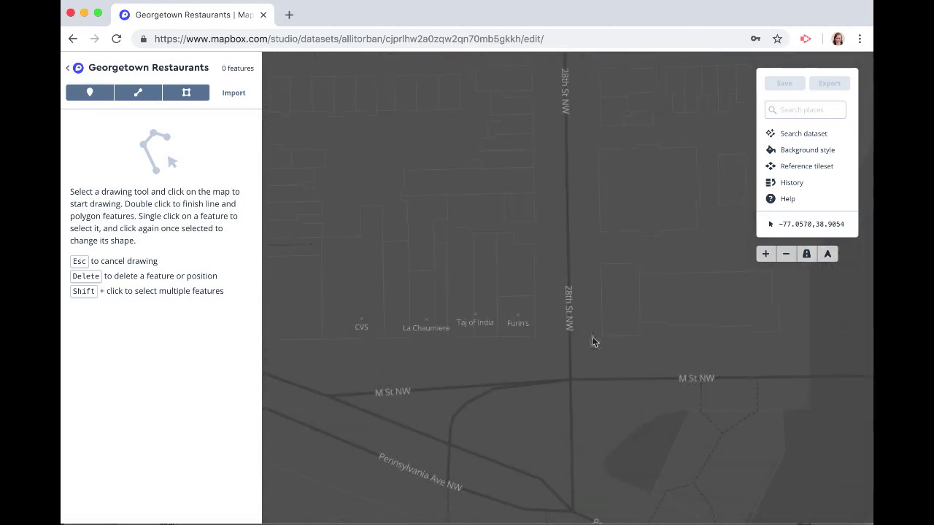
drag(567, 344, 561, 339)
scroll(561, 340, up, 2)
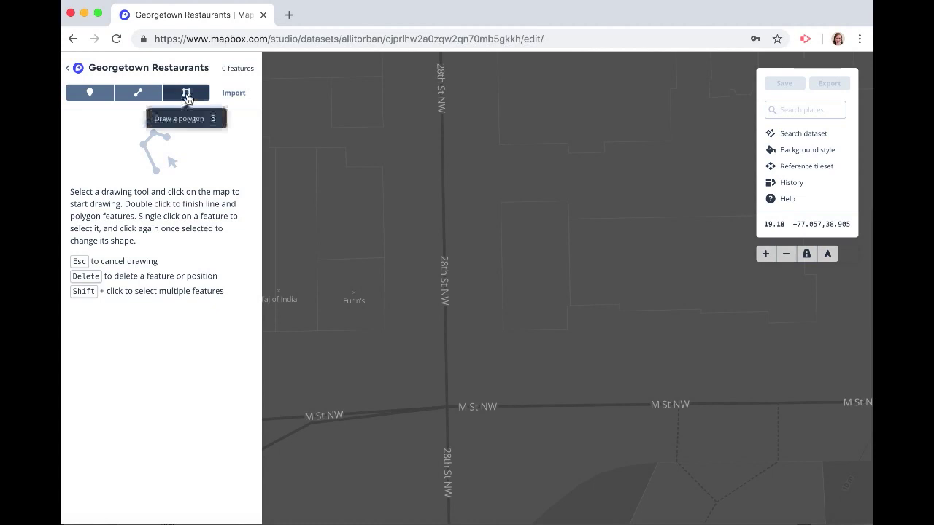
click(88, 93)
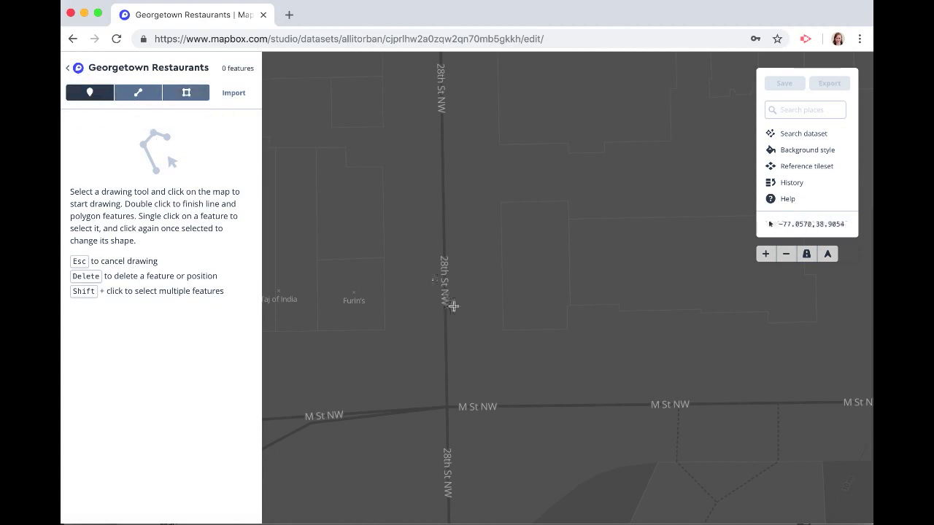
Place a point east of 28th St NW with Name 'Das Ethiopian Cuisine'.
click(501, 317)
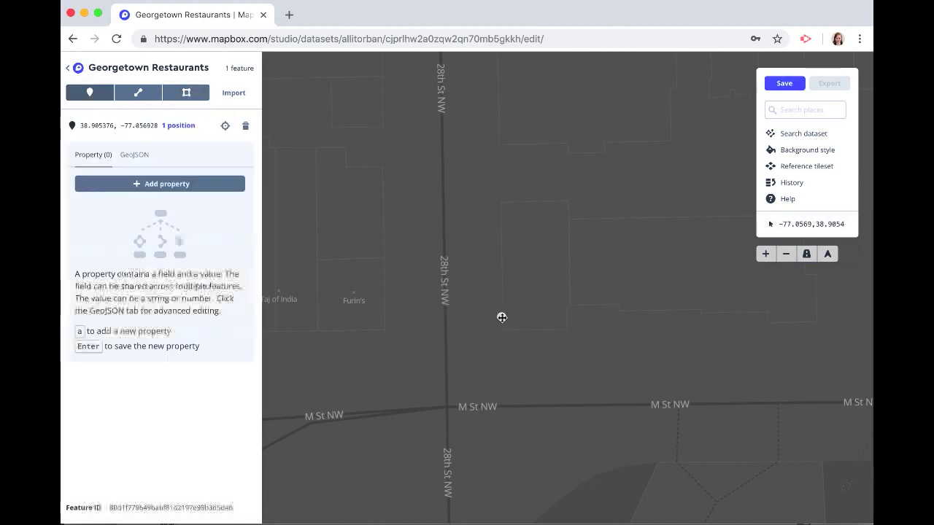
click(186, 184)
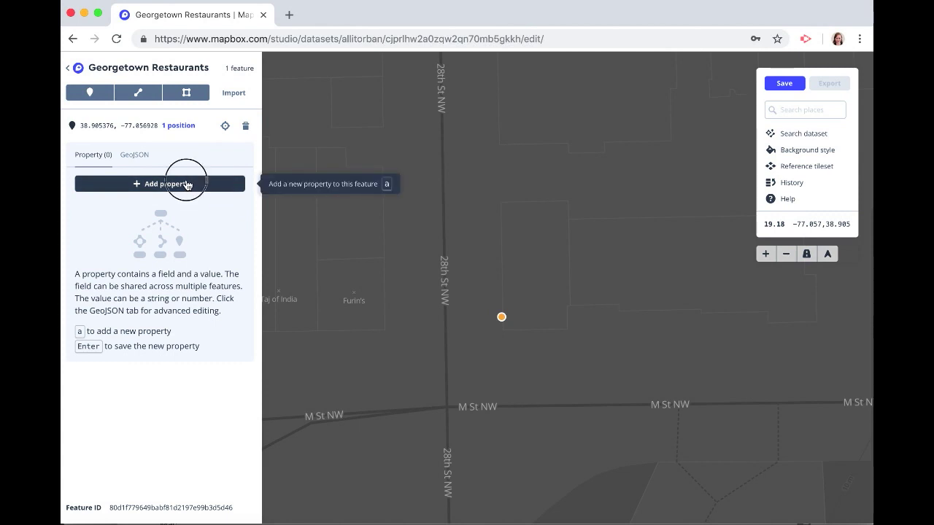
text(Name)
key(Tab)
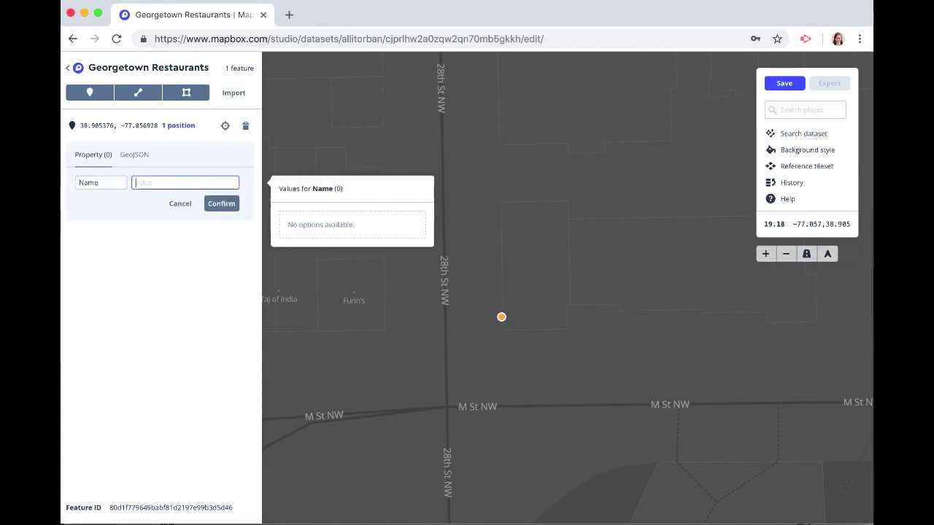
text(Das Eth)
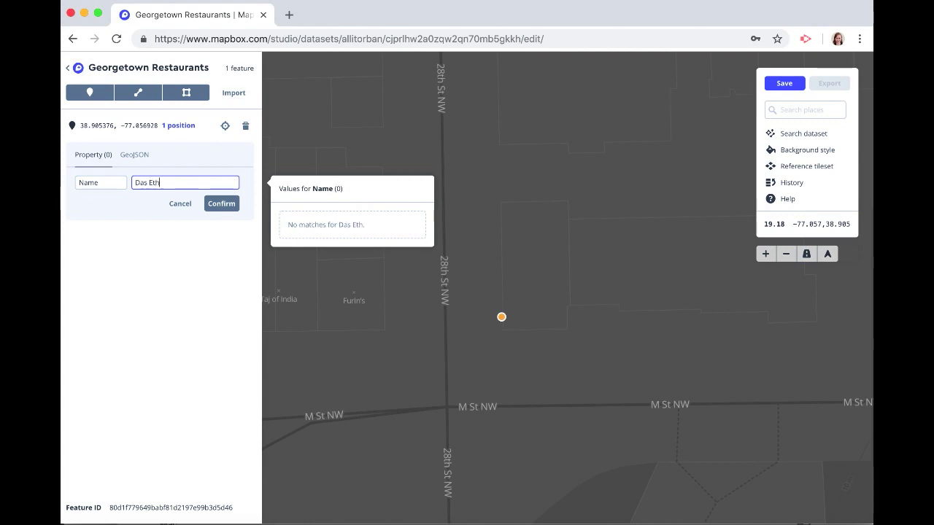
text(iopian Cuisine)
click(221, 204)
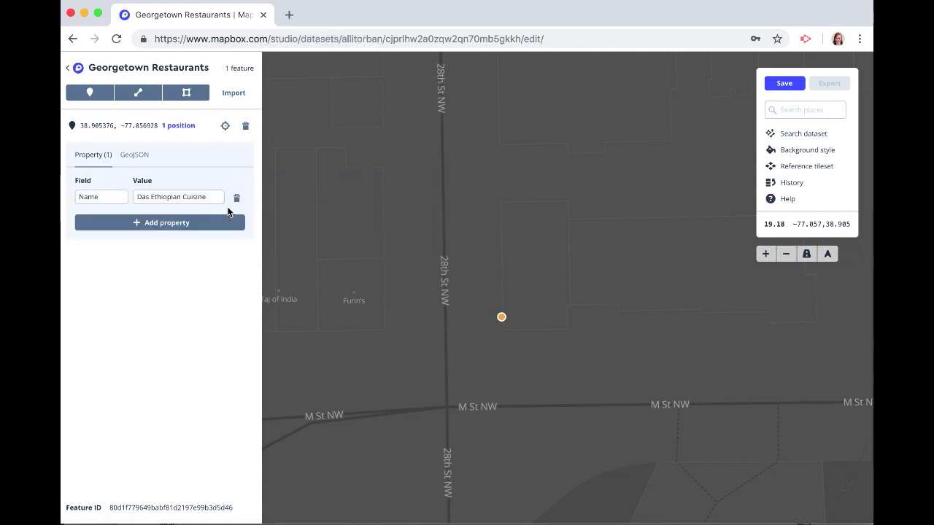
Give the point a Cuisine property of 'Ethiopian' and nudge it slightly into place.
click(152, 224)
text(Cuisine)
key(Tab)
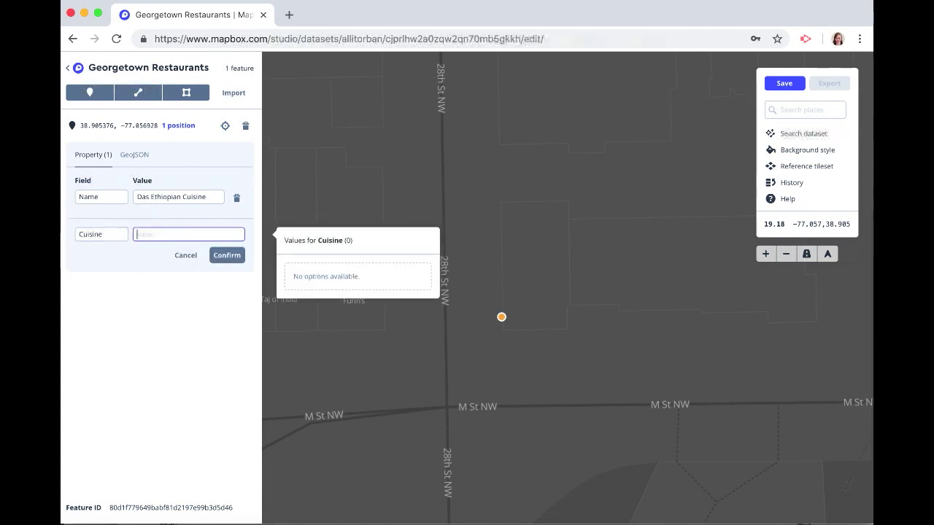
text(Ethiopian)
click(225, 255)
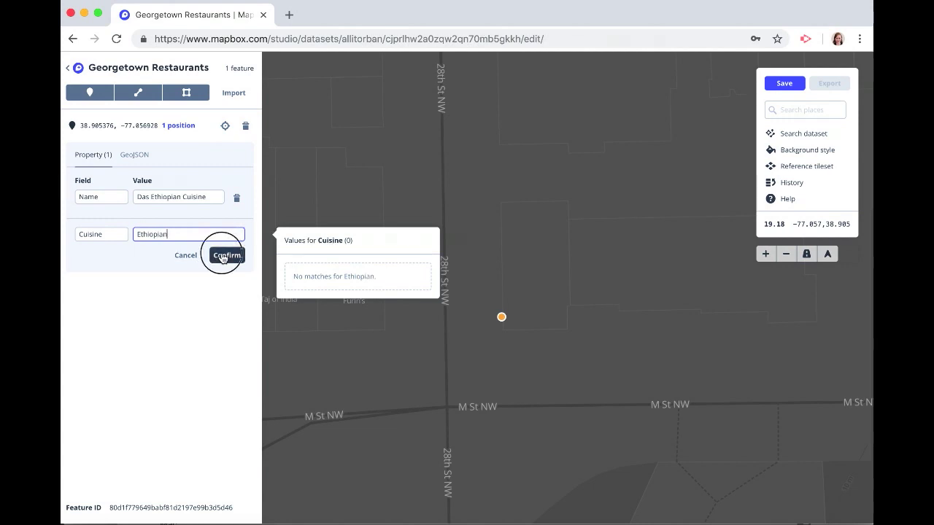
mouse_move(505, 319)
mouse_down()
mouse_move(493, 324)
mouse_move(498, 317)
mouse_up()
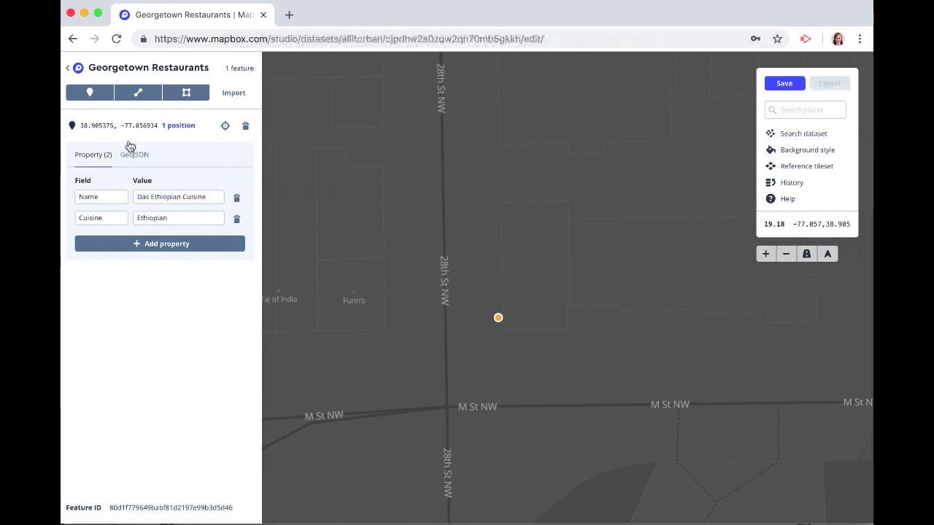
click(89, 93)
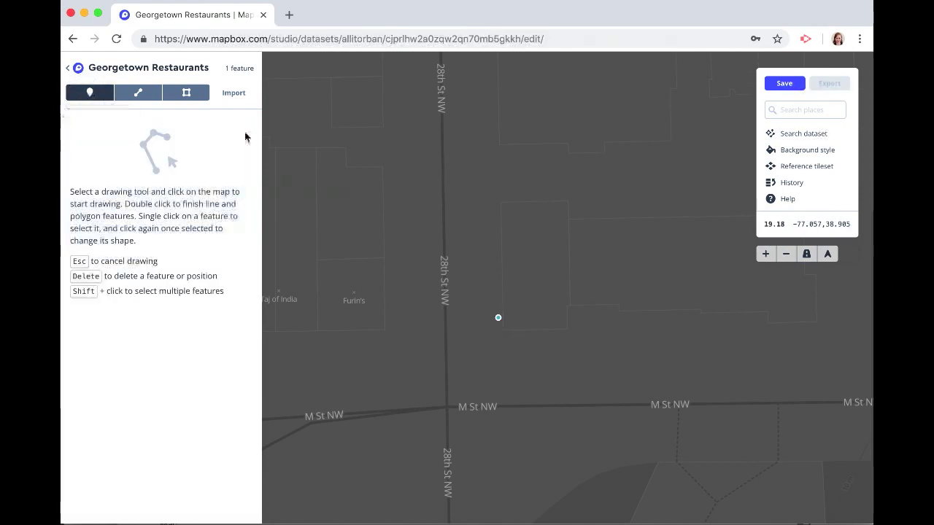
Place a second point north of the first, named 'George's King of Falafel & Cheesesteak'.
click(499, 230)
click(150, 189)
text(Name)
key(Tab)
text(George's Kin)
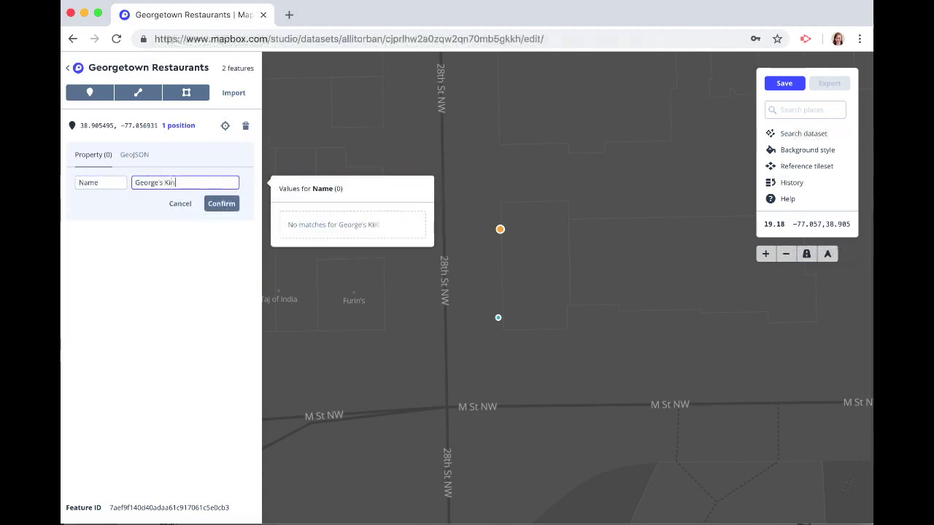
text(g of Falafel & Cheesete)
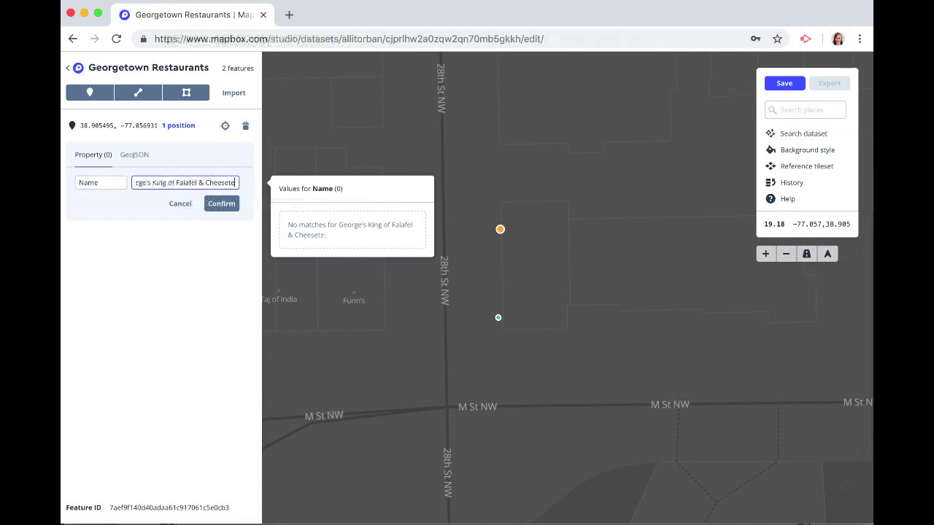
key(BackSpace)
key(BackSpace)
text(steak)
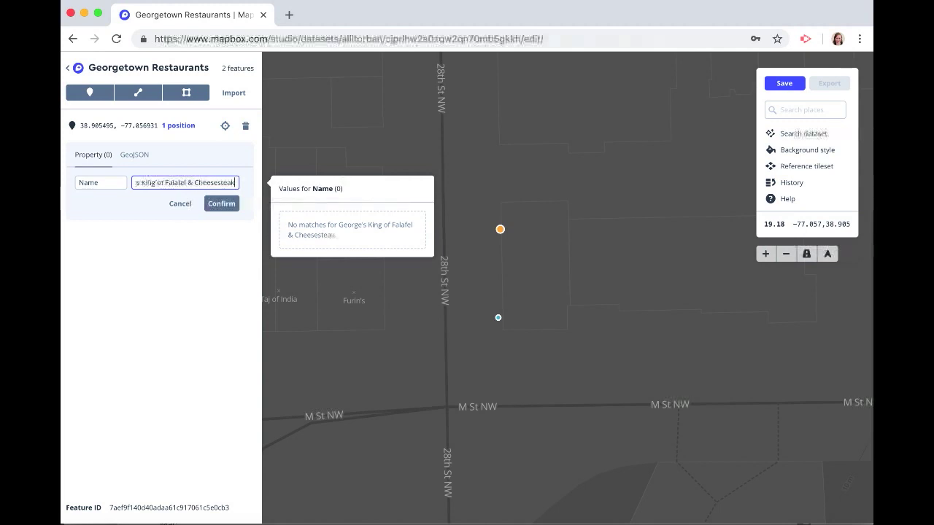
click(222, 203)
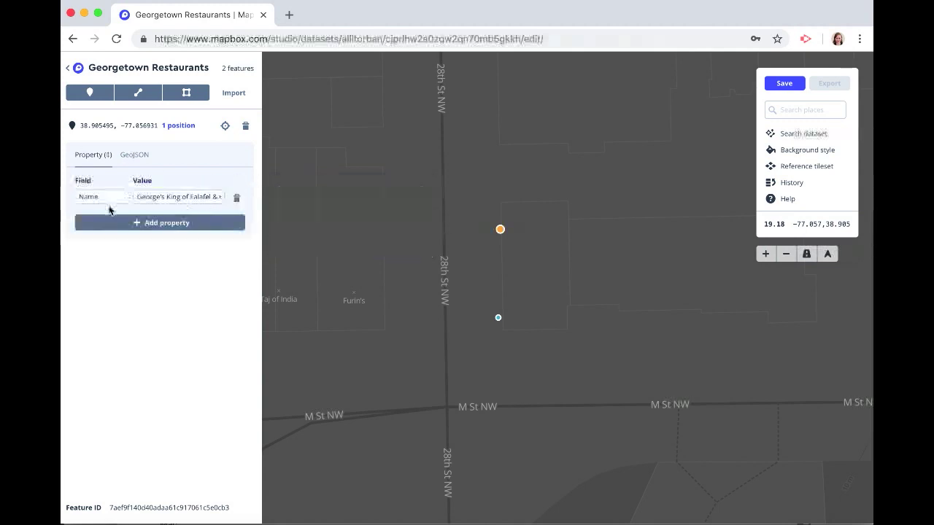
Set the second point's Cuisine property to 'Middle Eastern'.
text(Cuisine)
key(Tab)
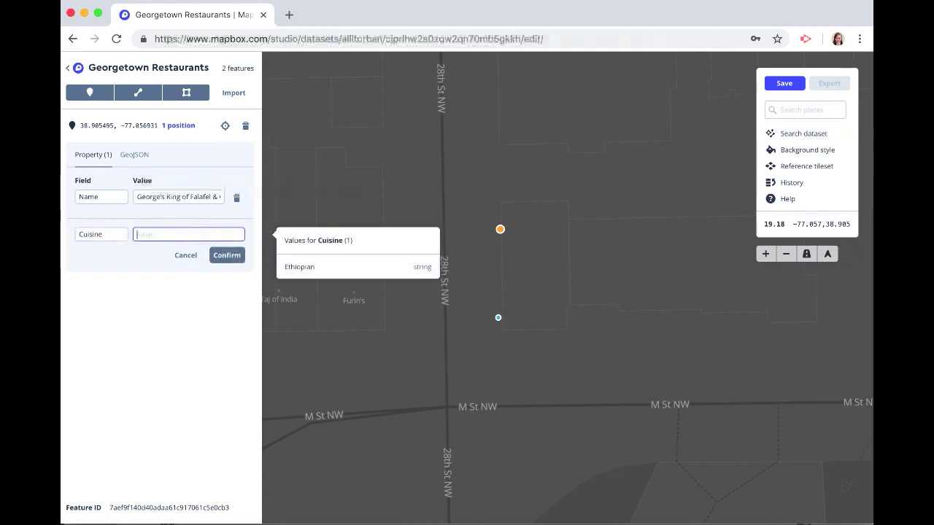
text(Middle Eastern)
click(227, 255)
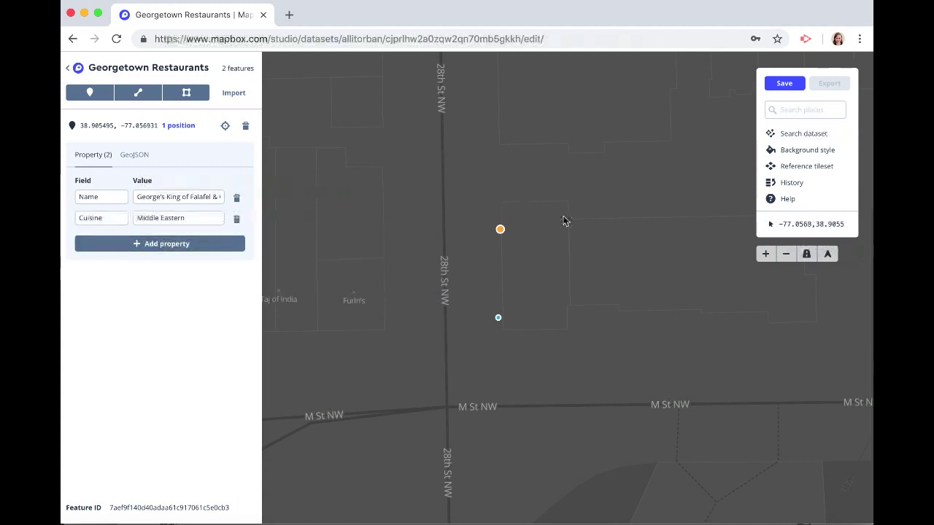
Draw a four-corner polygon around the upper building.
click(192, 97)
click(504, 202)
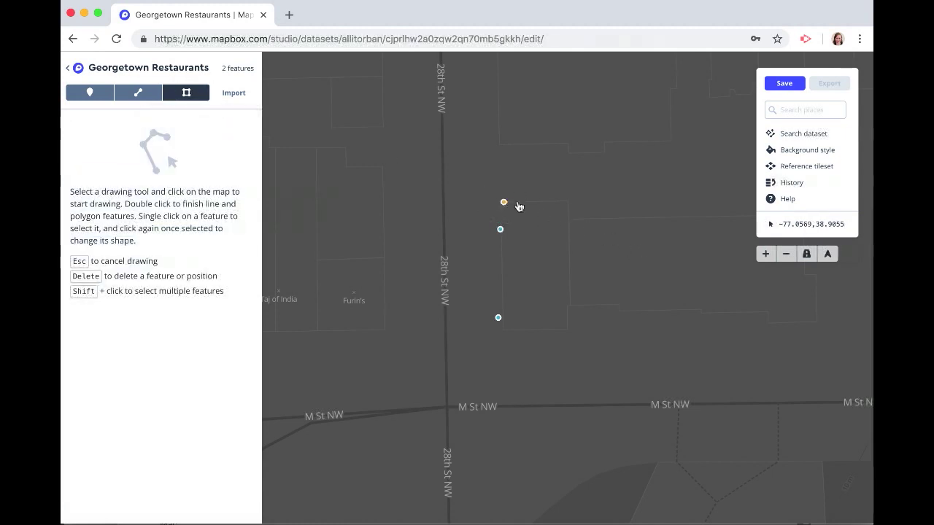
click(568, 202)
double_click(569, 258)
double_click(502, 259)
Give the upper building polygon the Name 'George's King of Falafel & Cheesesteak'.
click(188, 184)
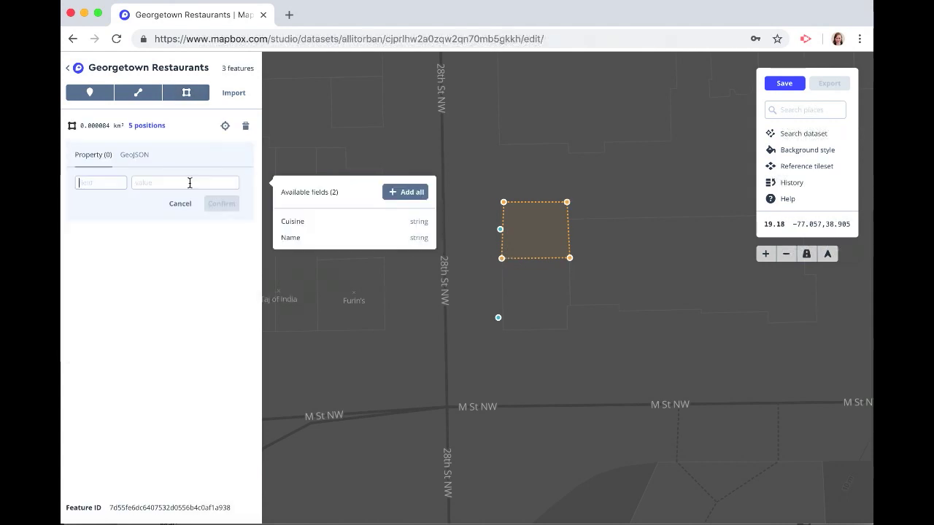
text(Name)
key(Tab)
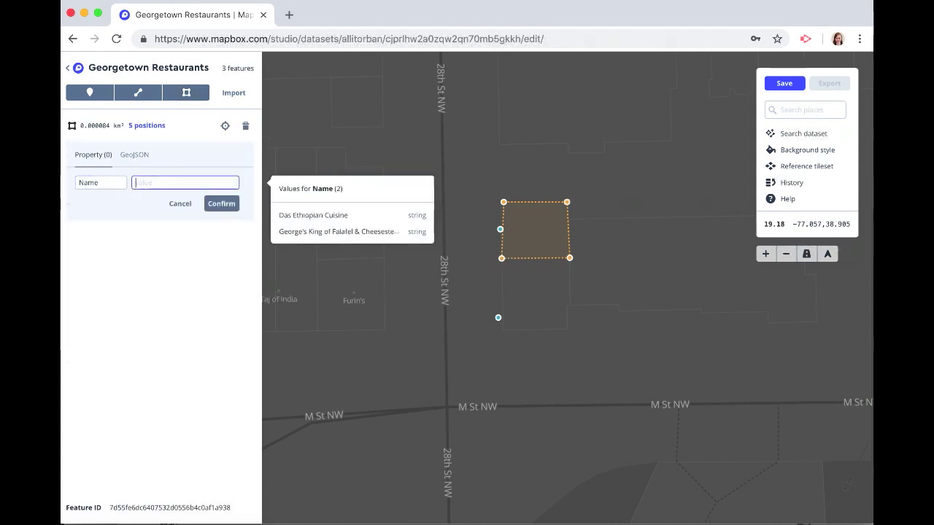
text(George;s)
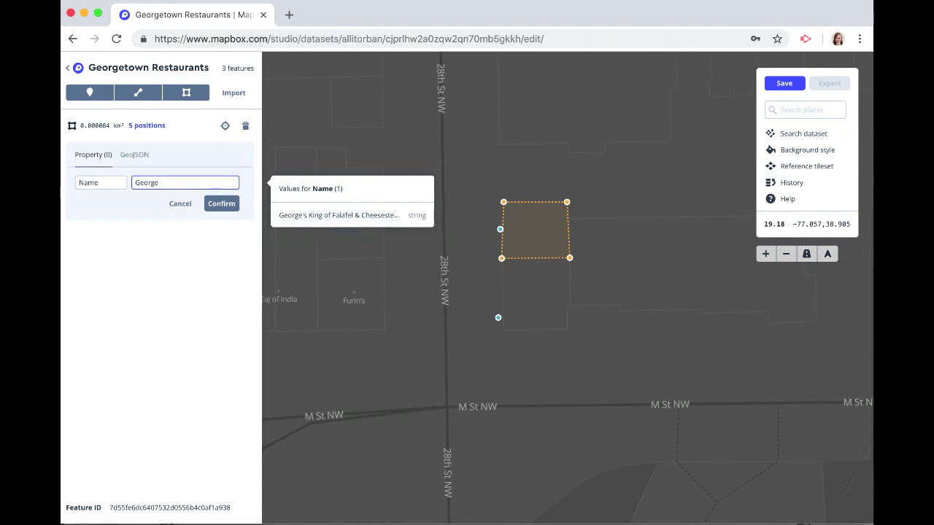
key(BackSpace)
key(BackSpace)
key(BackSpace)
text('s)
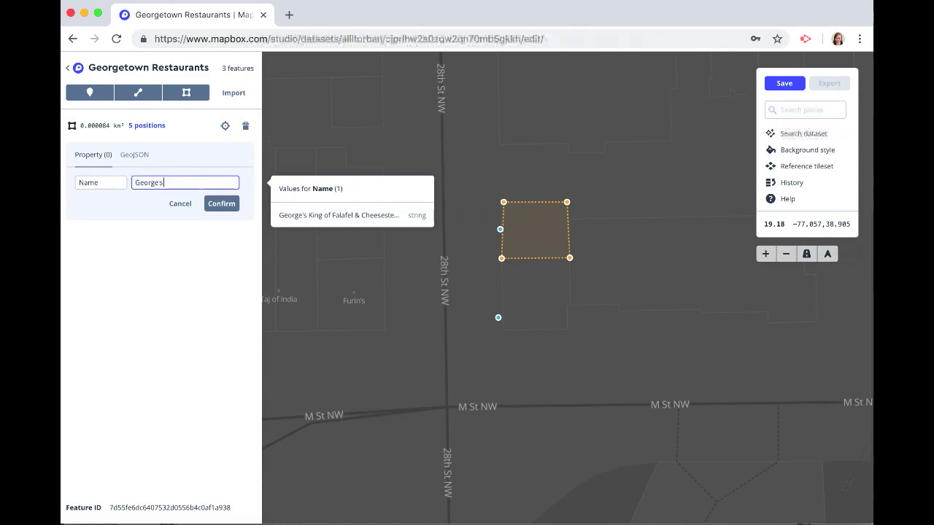
text( King of )
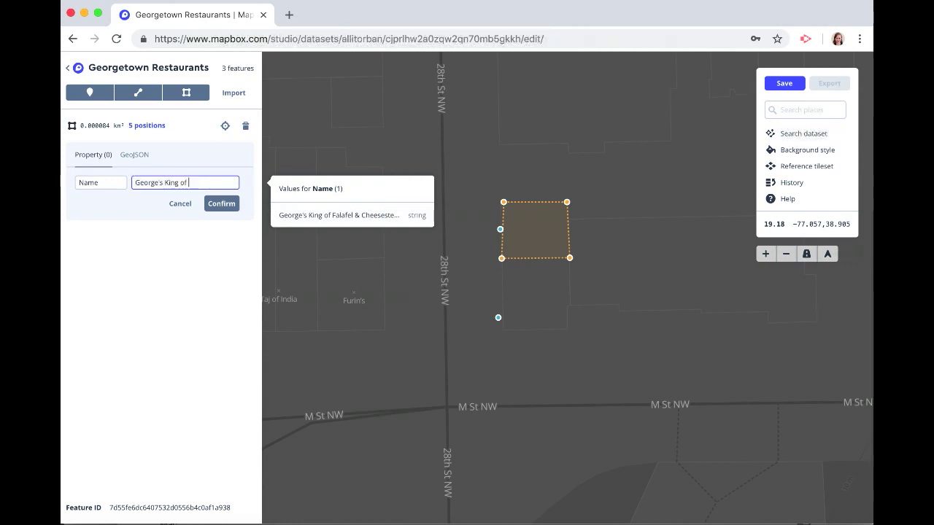
text(Falafel &)
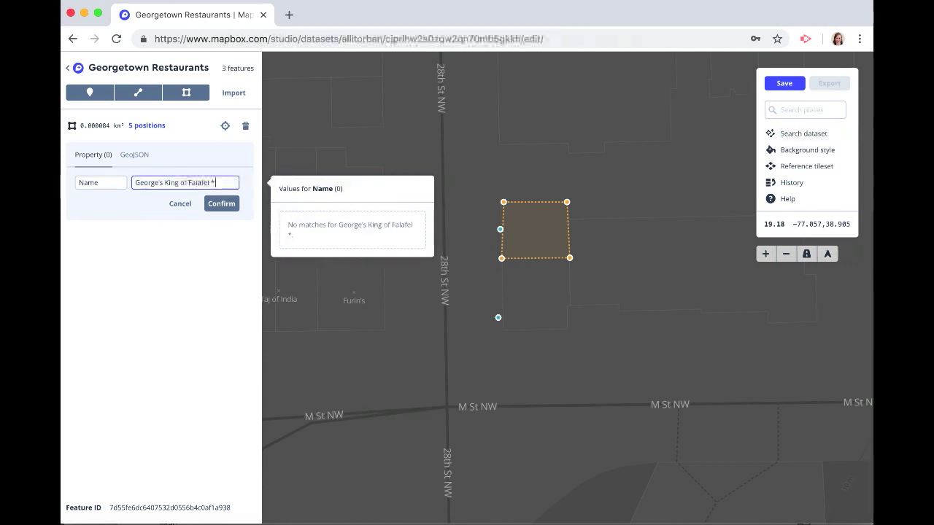
text( Cheesesteak)
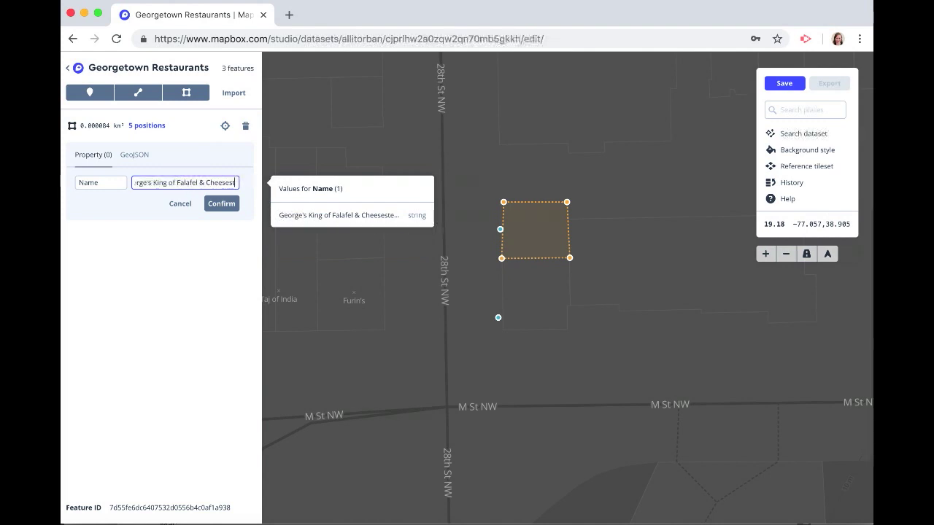
click(224, 205)
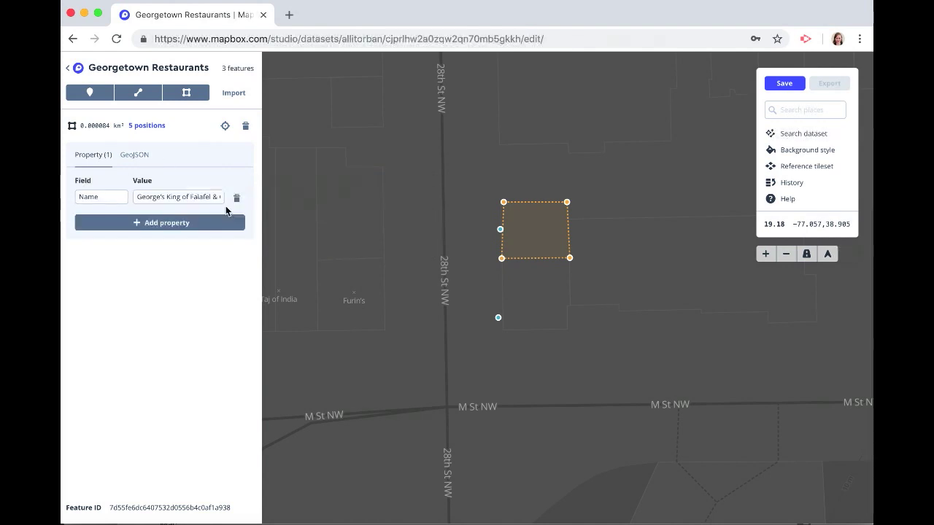
click(186, 93)
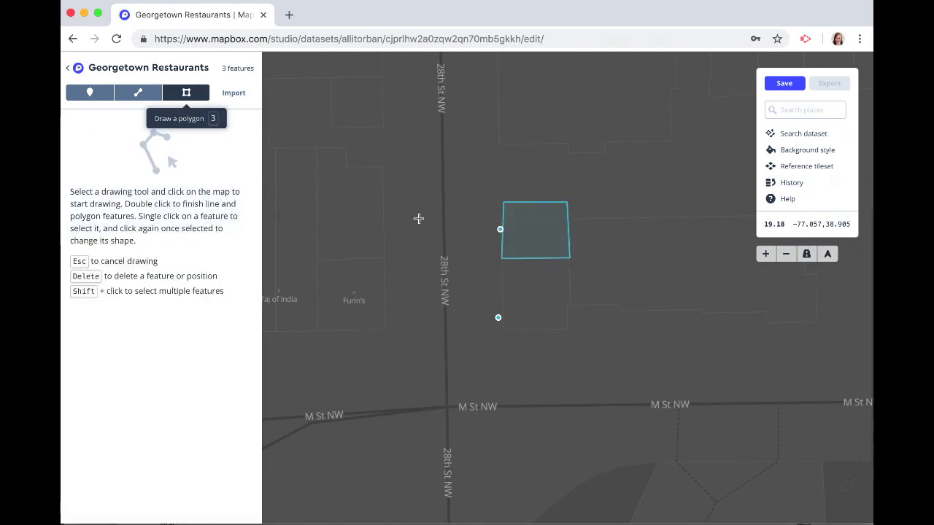
Outline the lower building below the first as a second polygon.
click(502, 261)
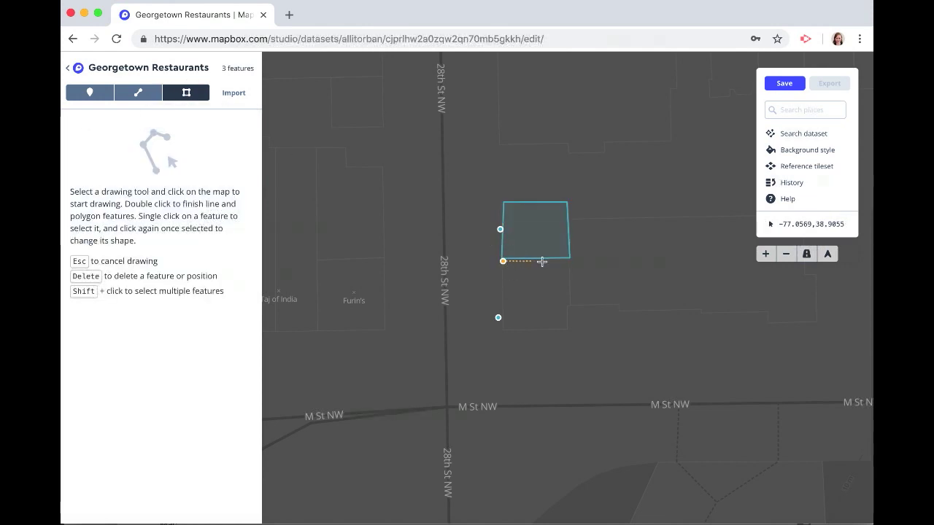
click(569, 261)
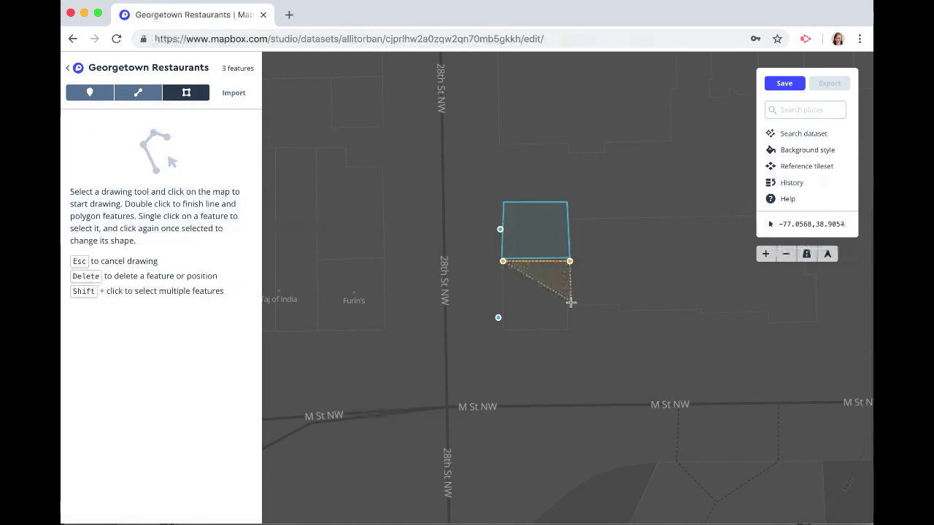
click(565, 304)
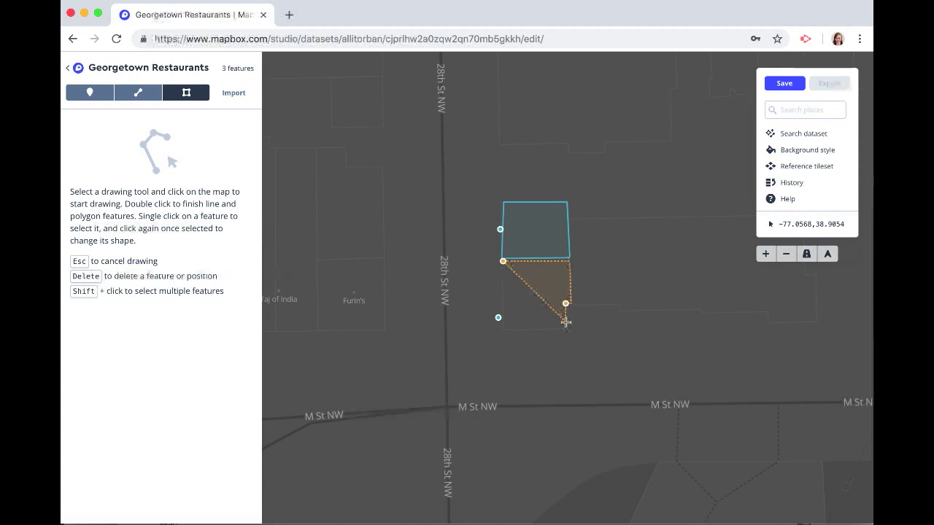
click(566, 329)
double_click(502, 331)
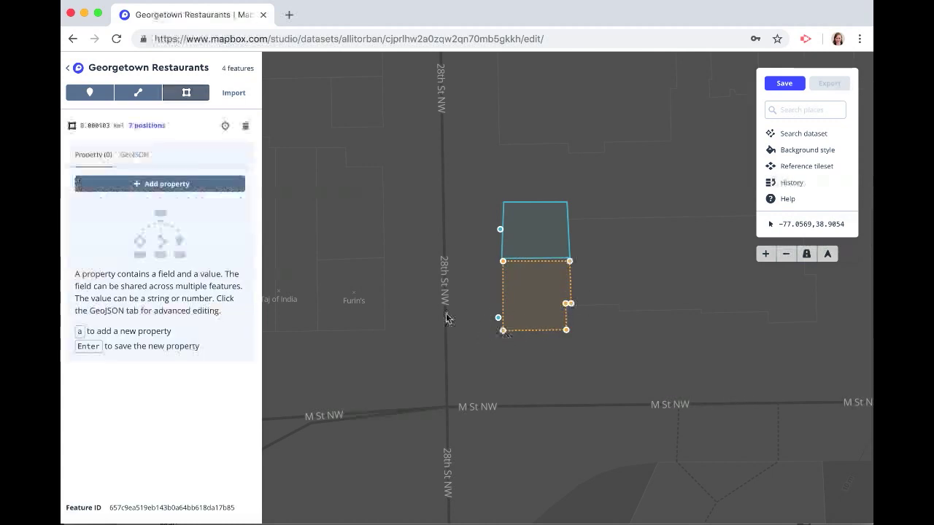
Give the lower building polygon the Name 'Das Ethiopian Cuisine'.
click(197, 183)
text(Name)
key(Tab)
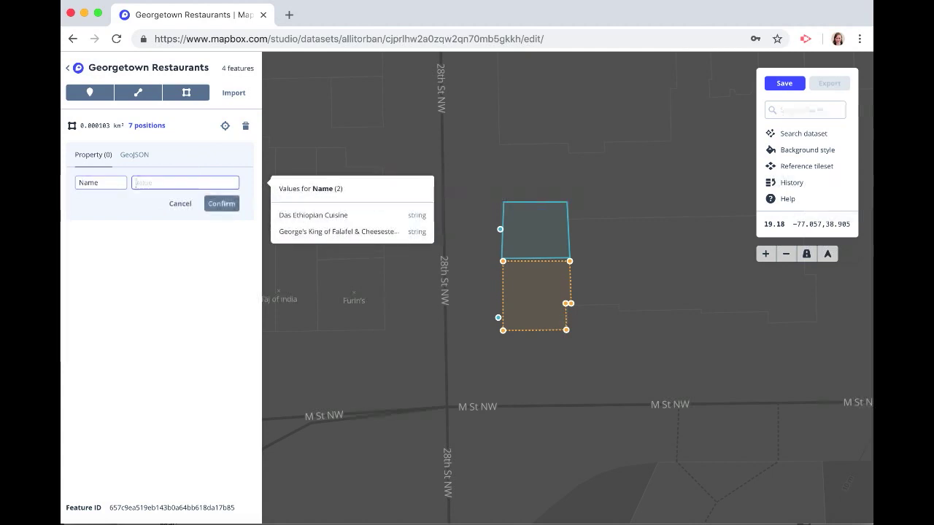
text(Das Eth)
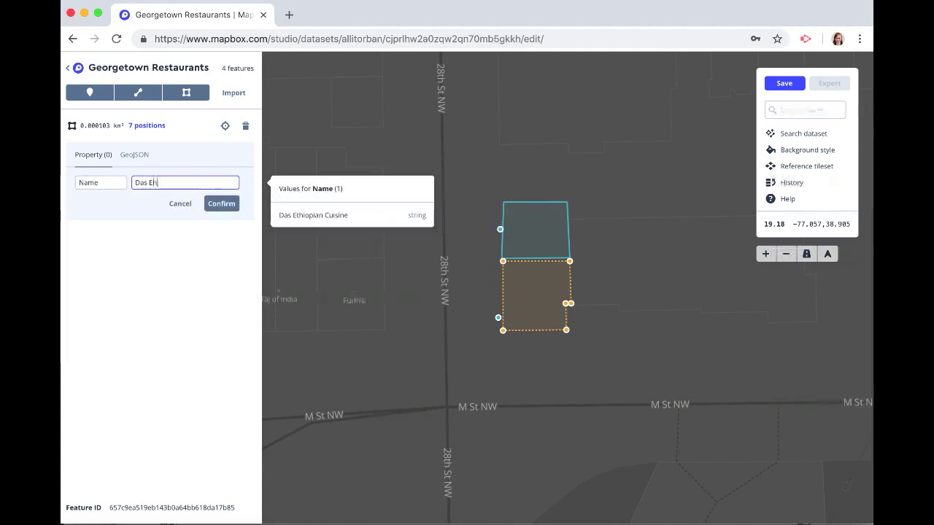
text(iopian Cuisine)
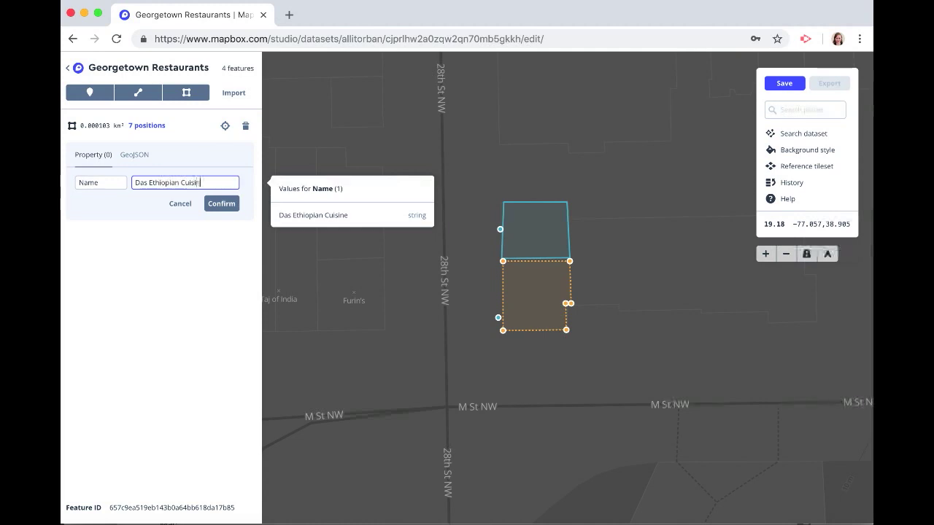
click(211, 207)
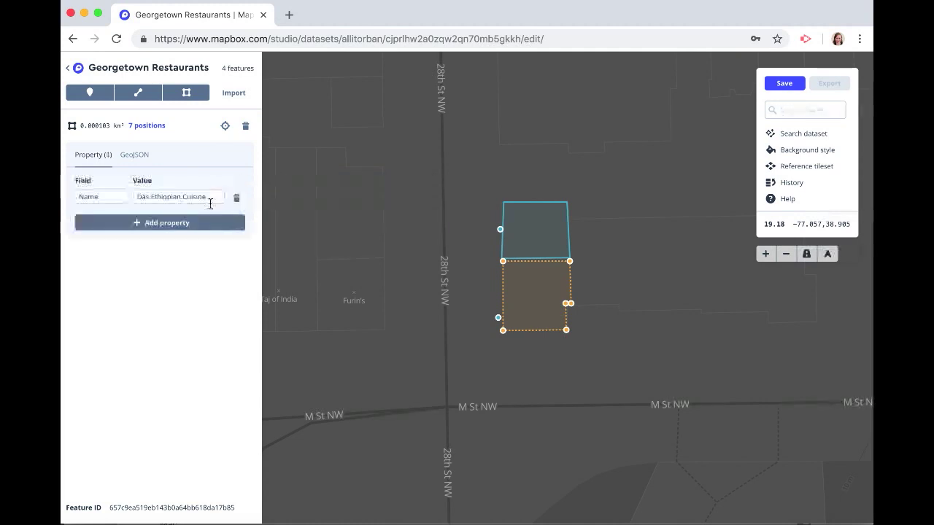
Check both restaurant points' properties, then save the dataset changes.
click(468, 267)
click(500, 230)
click(498, 317)
click(604, 362)
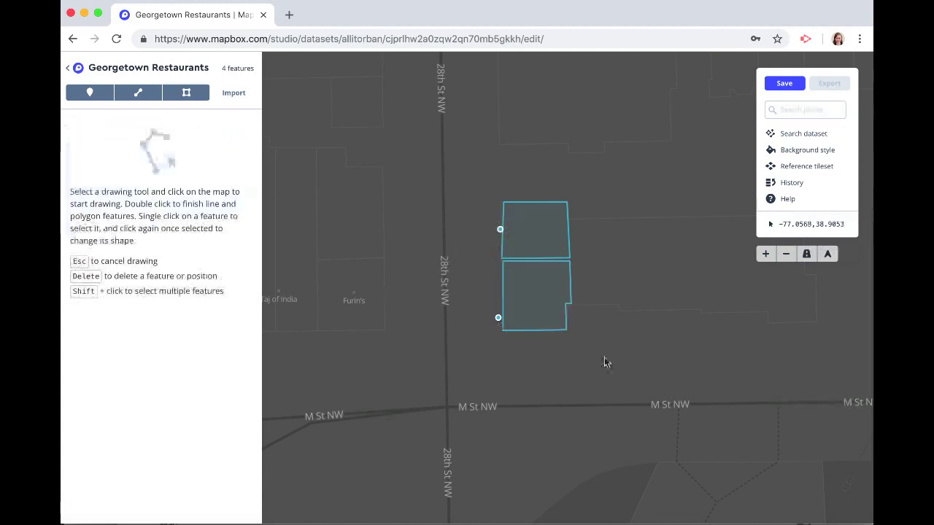
click(786, 84)
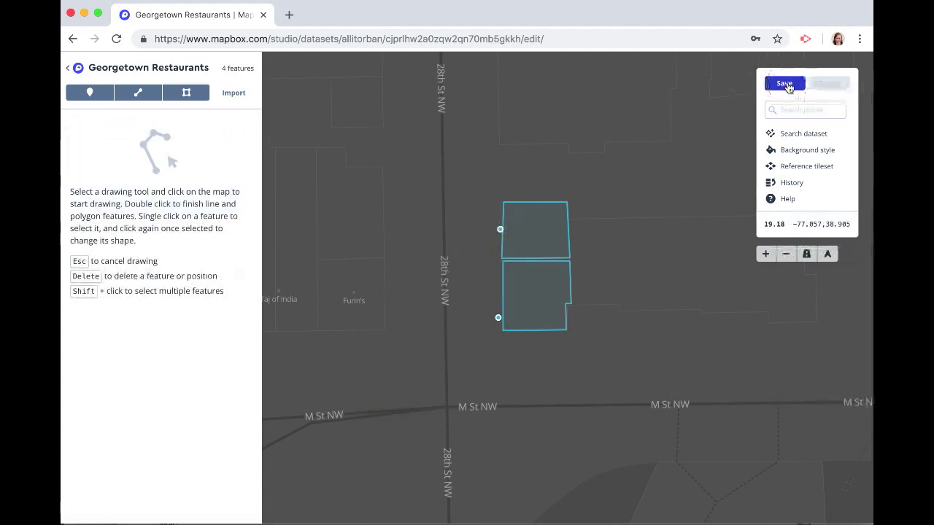
click(497, 286)
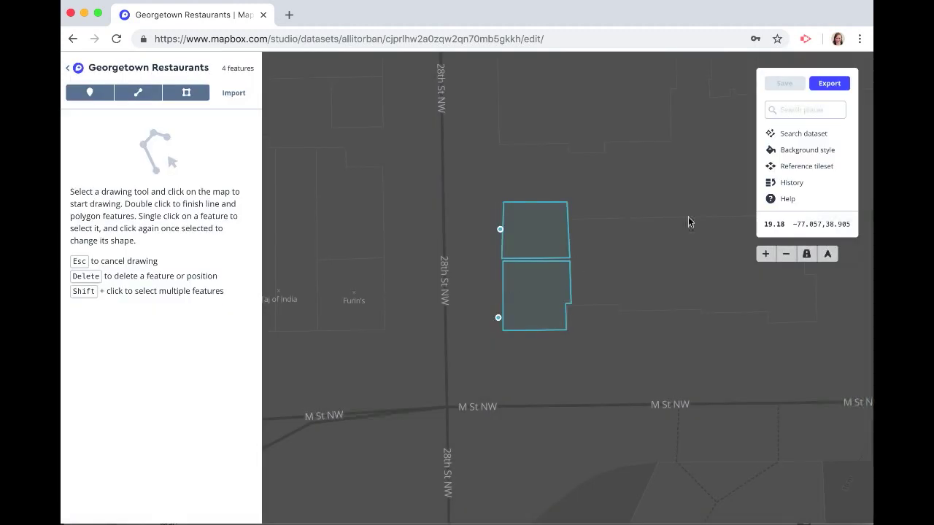
click(832, 84)
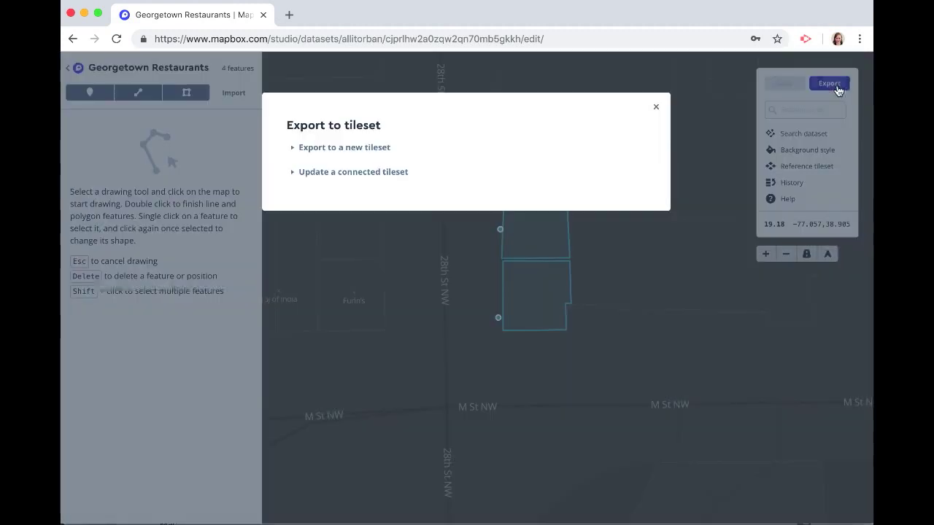
Export the dataset to a new tileset named 'Georgetown Restaurants'.
click(384, 149)
click(607, 179)
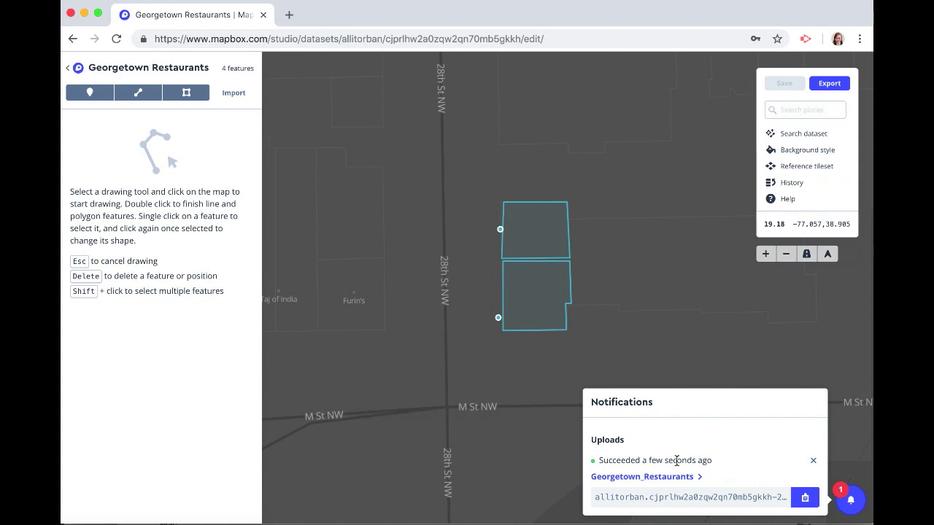
click(558, 321)
click(612, 302)
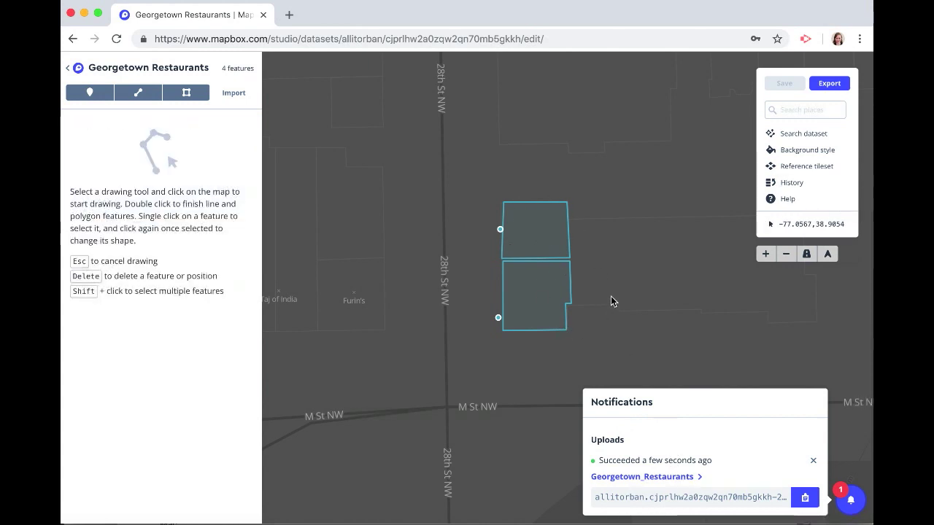